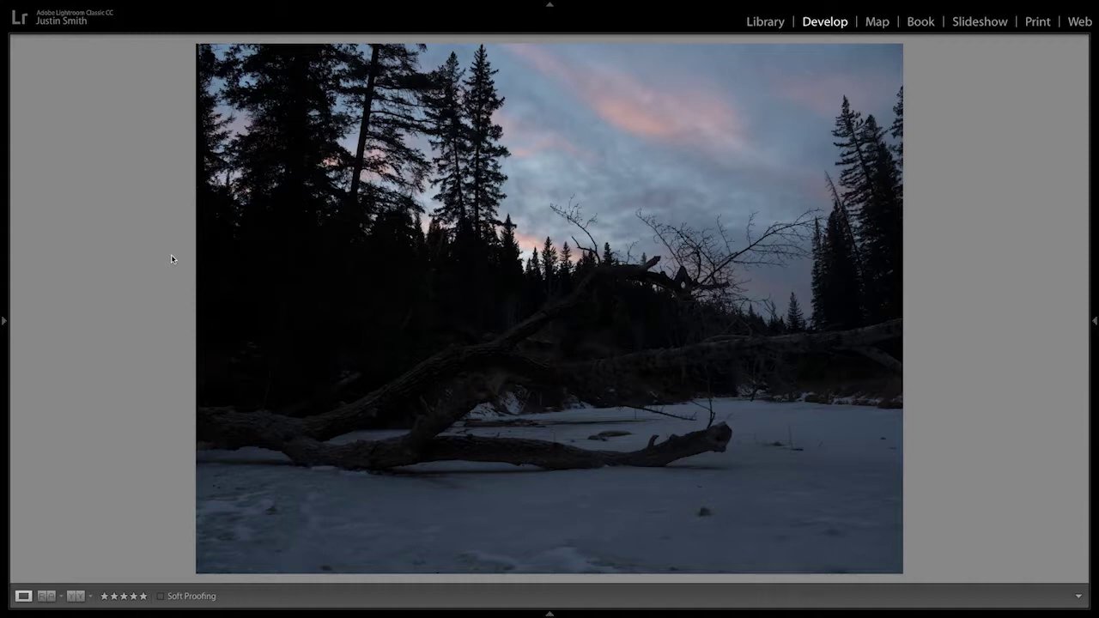
{"action": "key", "text": "backslash"}
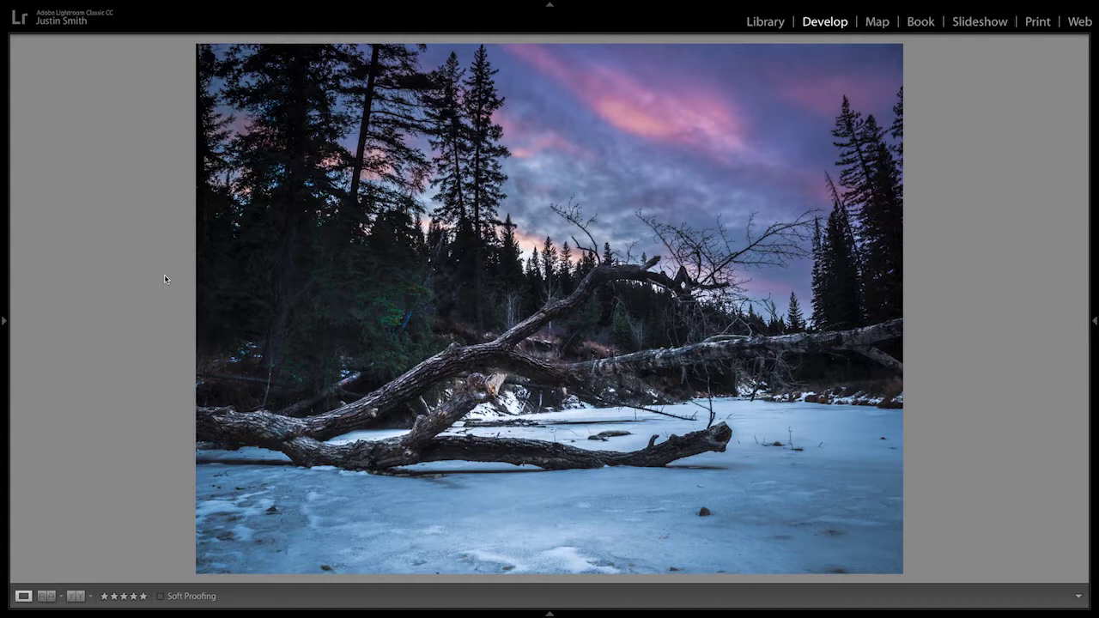
{"action": "key", "text": "backslash"}
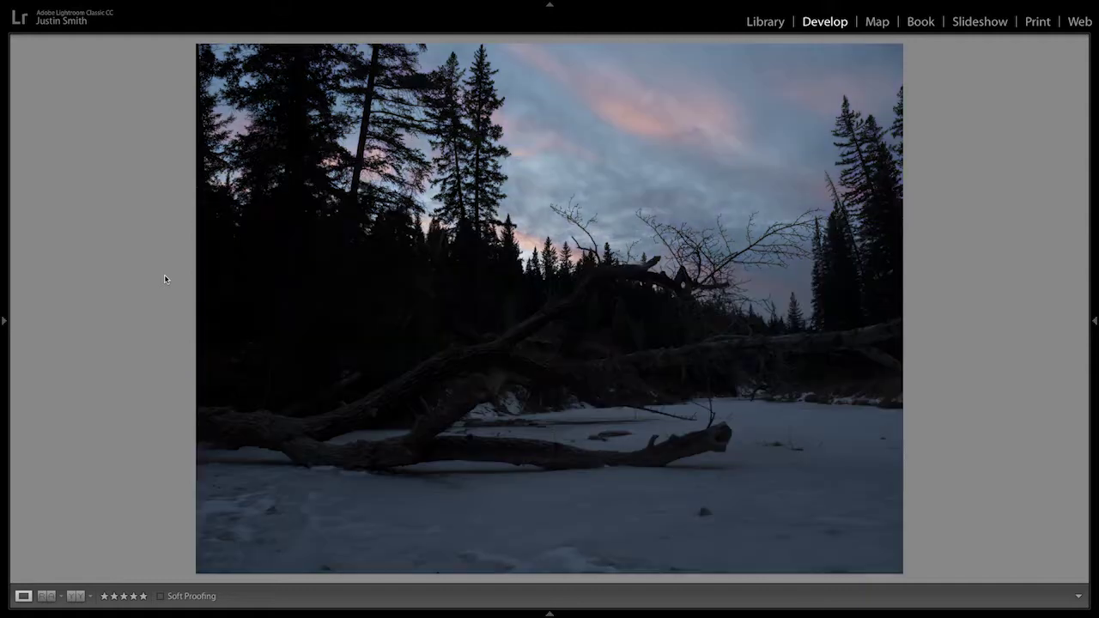
- Expand the right-side Develop panels (Histogram, Basic) beside the dark, unedited fallen-log photo
{"action": "left_click", "coordinate": [1096, 221]}
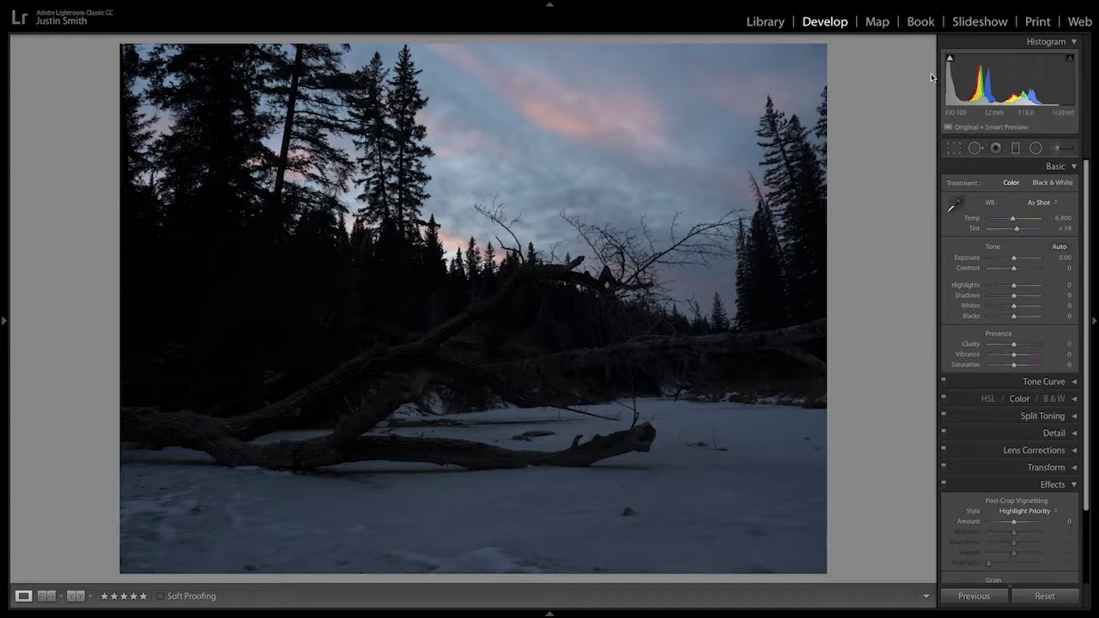
{"action": "mouse_move", "coordinate": [949, 59]}
- Collapse the Effects panel, then set Exposure to +0.50 and Highlights to -67
{"action": "left_click", "coordinate": [1051, 484]}
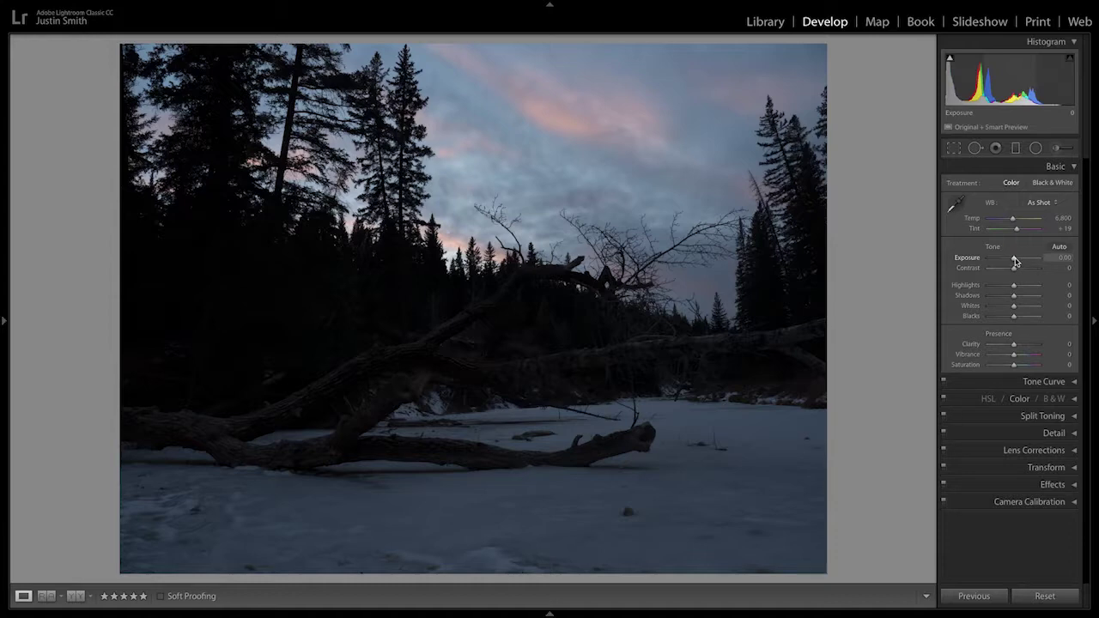
{"action": "left_click_drag", "start_coordinate": [1015, 261], "coordinate": [1017, 261]}
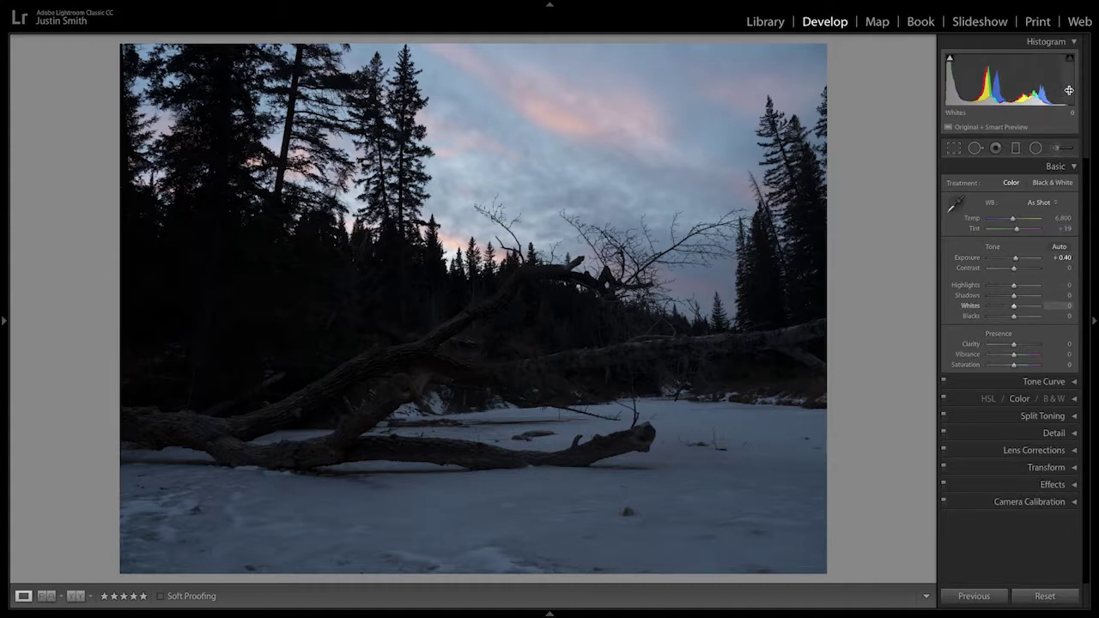
{"action": "left_click_drag", "start_coordinate": [1016, 260], "coordinate": [1017, 260]}
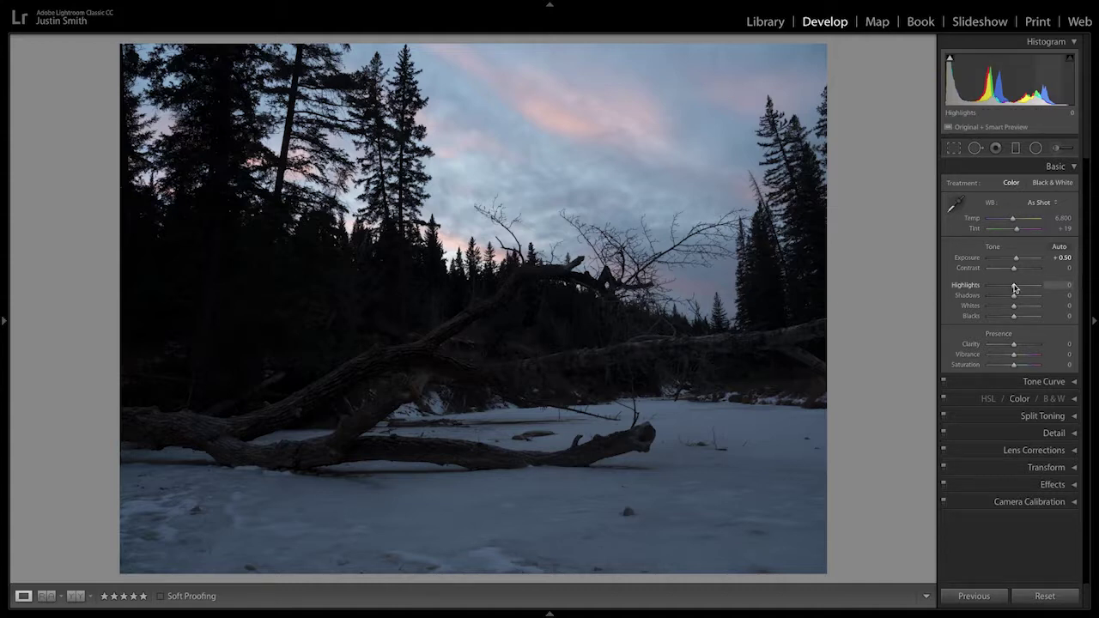
{"action": "left_click_drag", "start_coordinate": [1016, 288], "coordinate": [997, 290]}
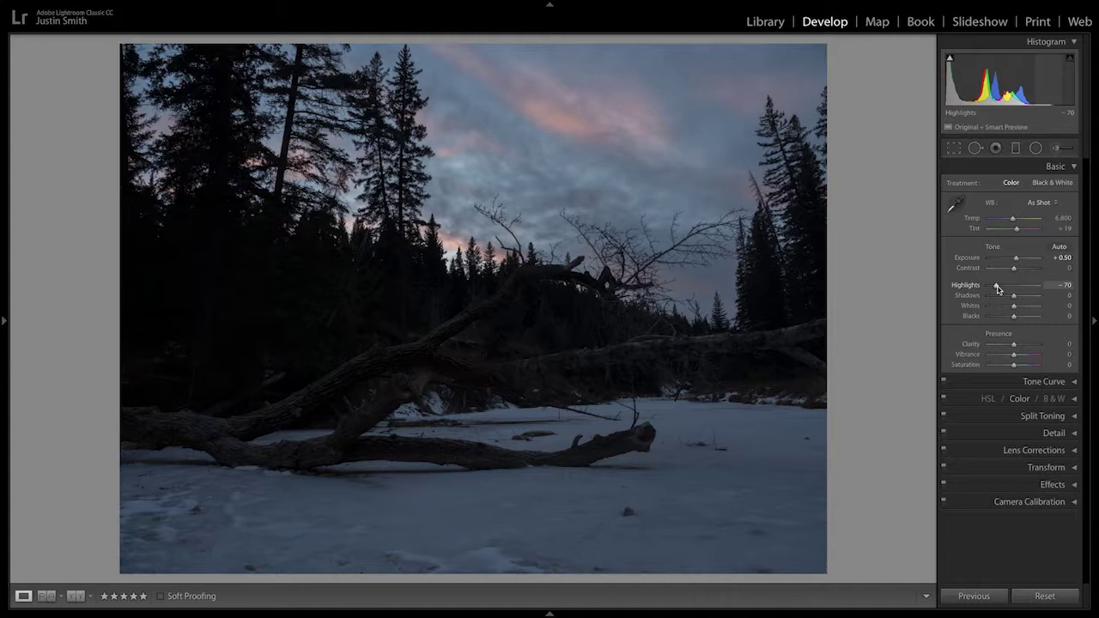
{"action": "left_click_drag", "start_coordinate": [997, 289], "coordinate": [992, 287]}
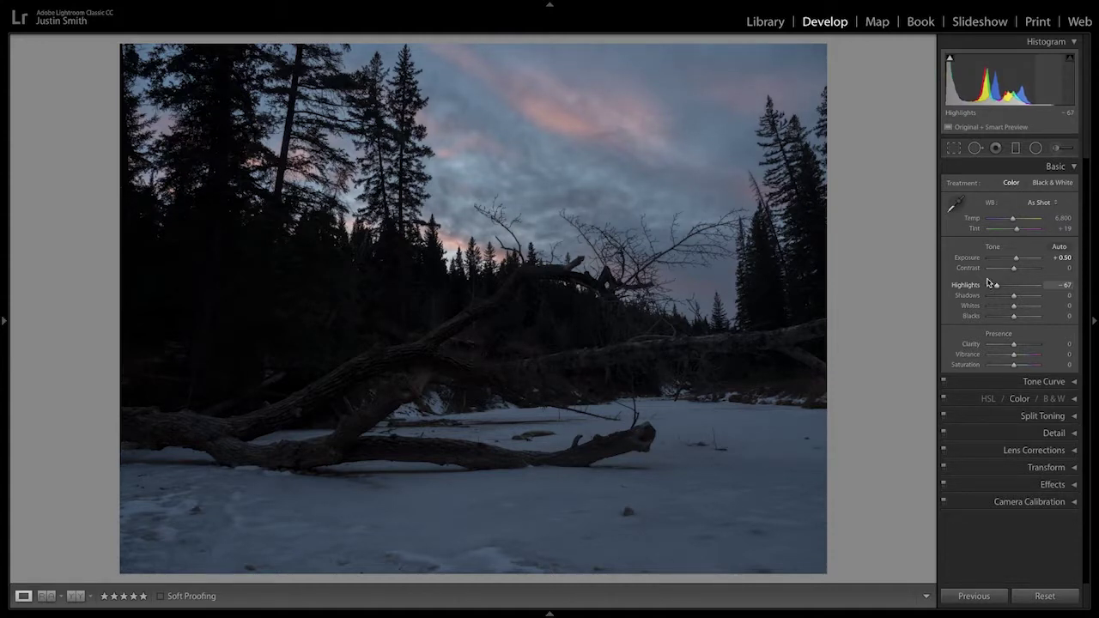
{"action": "left_click", "coordinate": [1017, 149]}
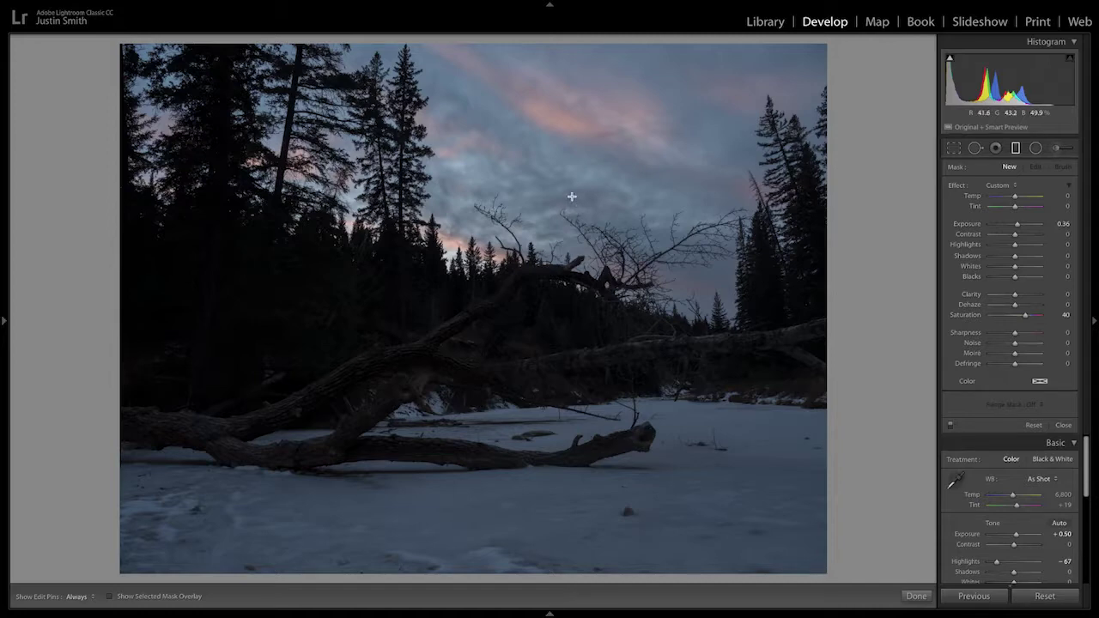
- Drag a graduated filter down across the sky, widen its transition, and set Tint to 44
{"action": "mouse_move", "coordinate": [578, 184]}
{"action": "left_mouse_down"}
{"action": "mouse_move", "coordinate": [537, 273]}
{"action": "mouse_move", "coordinate": [552, 285]}
{"action": "mouse_move", "coordinate": [545, 309]}
{"action": "left_mouse_up"}
{"action": "left_click_drag", "start_coordinate": [589, 187], "coordinate": [604, 169]}
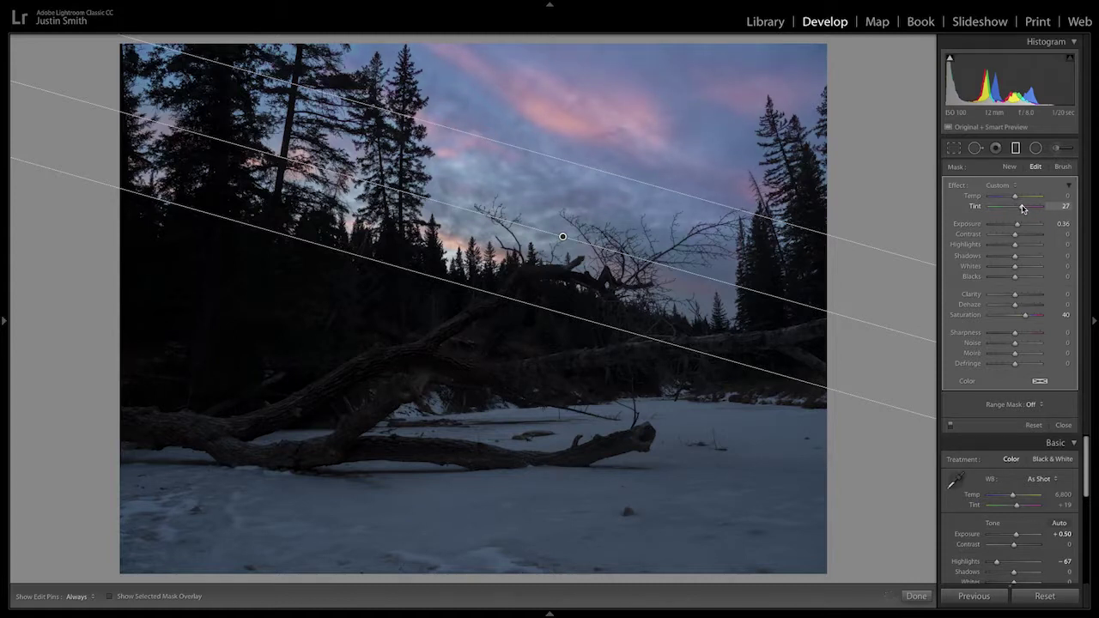
{"action": "left_click_drag", "start_coordinate": [1022, 209], "coordinate": [1024, 209]}
{"action": "left_click_drag", "start_coordinate": [1025, 208], "coordinate": [1028, 209]}
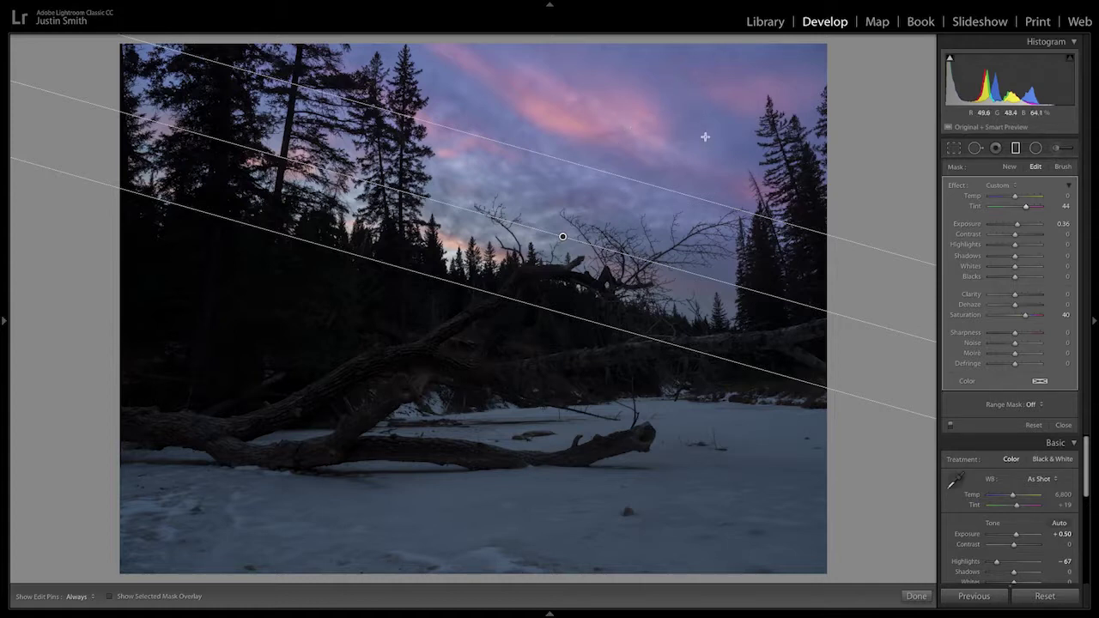
- Place a second gradient over the snowy foreground, reset its Tint, and set Exposure 1.42
{"action": "left_click_drag", "start_coordinate": [434, 312], "coordinate": [480, 190]}
{"action": "double_click", "coordinate": [976, 207]}
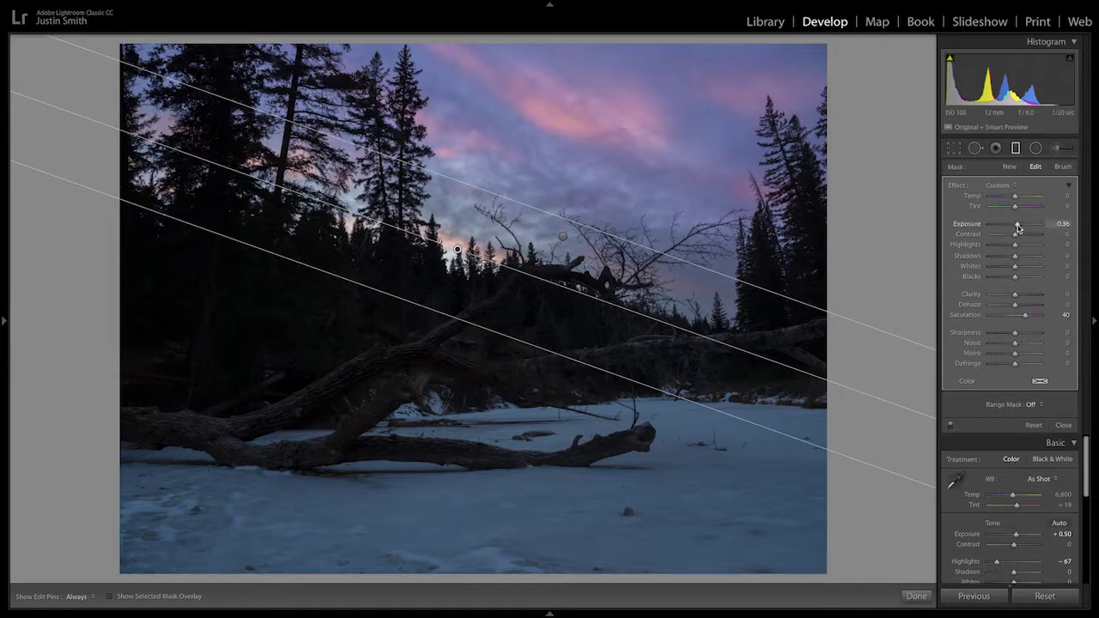
{"action": "left_click_drag", "start_coordinate": [1018, 228], "coordinate": [1025, 227]}
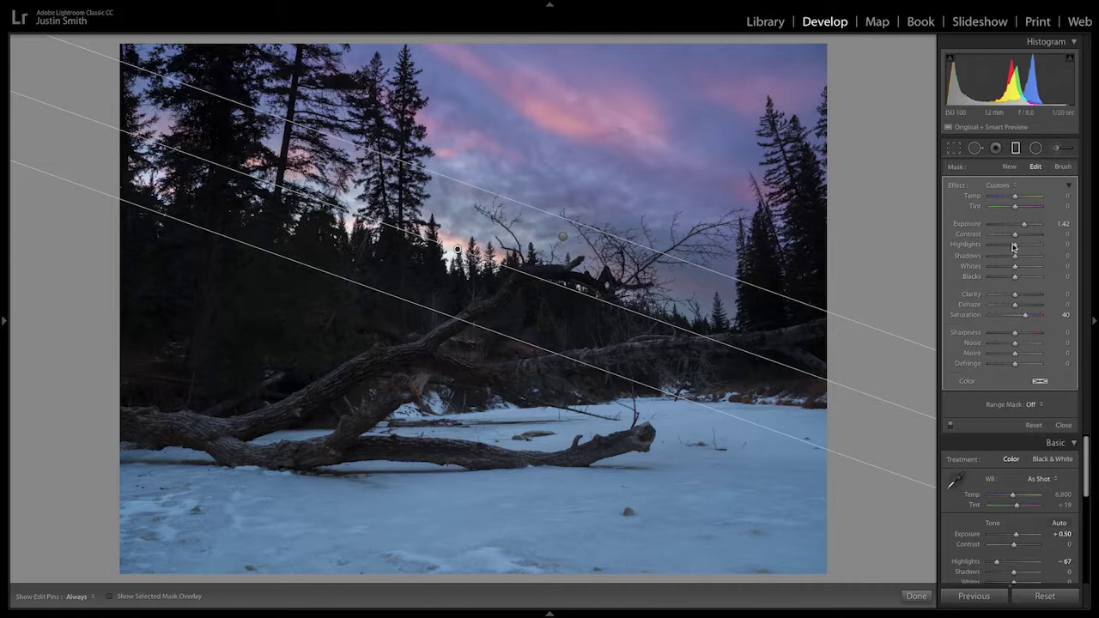
- Give the foreground gradient Contrast 67, Clarity 75, Saturation 0 and Dehaze -8
{"action": "left_click_drag", "start_coordinate": [1016, 236], "coordinate": [1033, 240]}
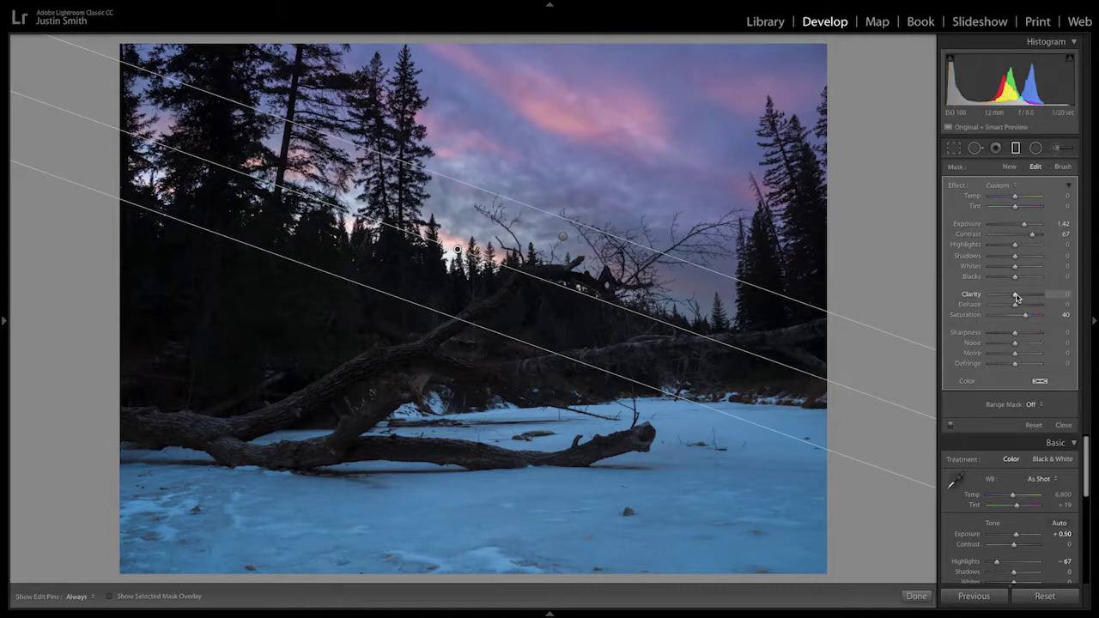
{"action": "left_click_drag", "start_coordinate": [1017, 298], "coordinate": [1037, 297]}
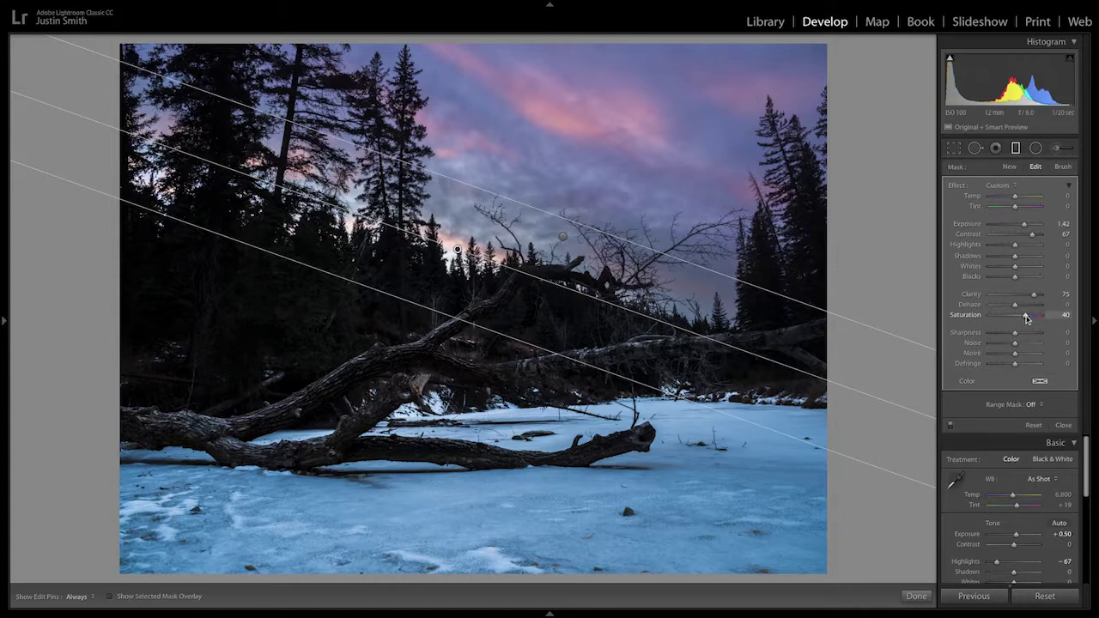
{"action": "left_click_drag", "start_coordinate": [1027, 318], "coordinate": [1016, 319]}
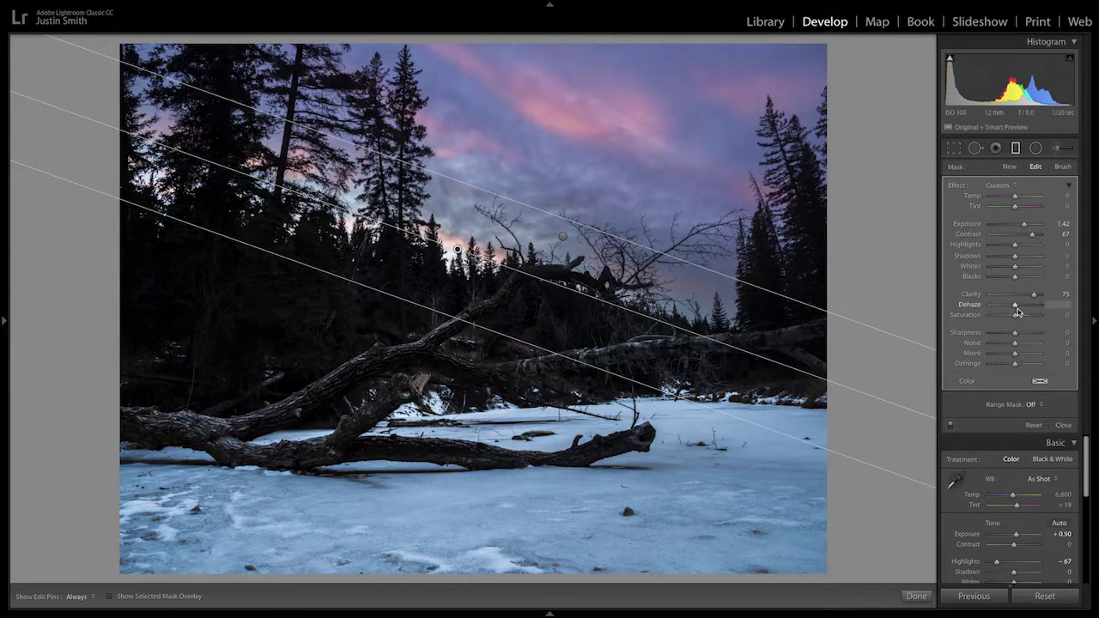
{"action": "left_click_drag", "start_coordinate": [1016, 308], "coordinate": [1021, 308]}
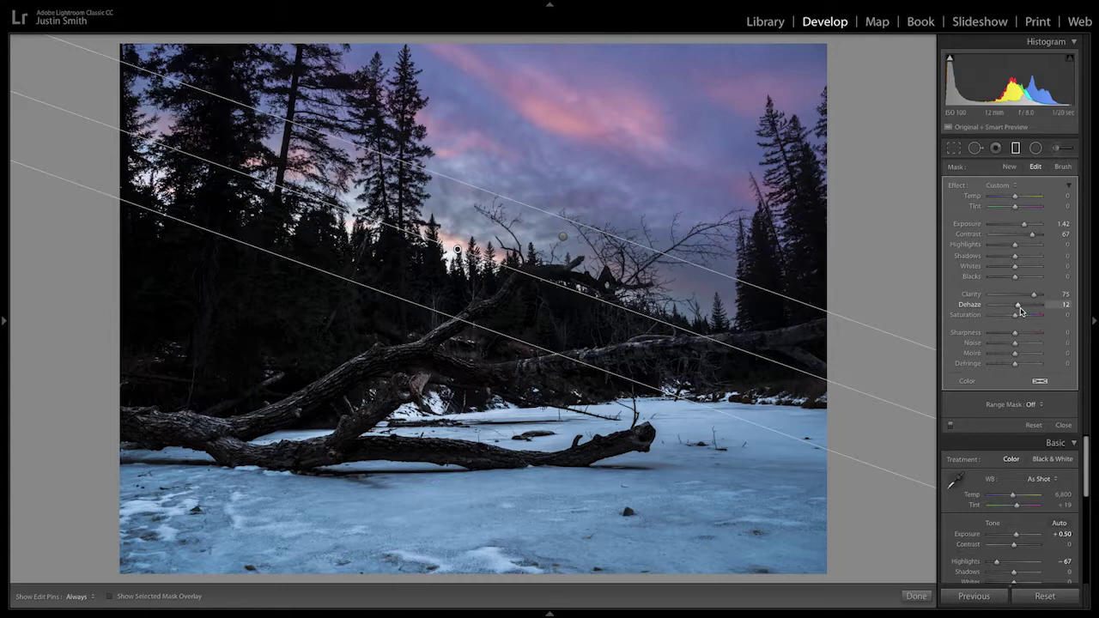
{"action": "left_click_drag", "start_coordinate": [1022, 311], "coordinate": [1016, 310]}
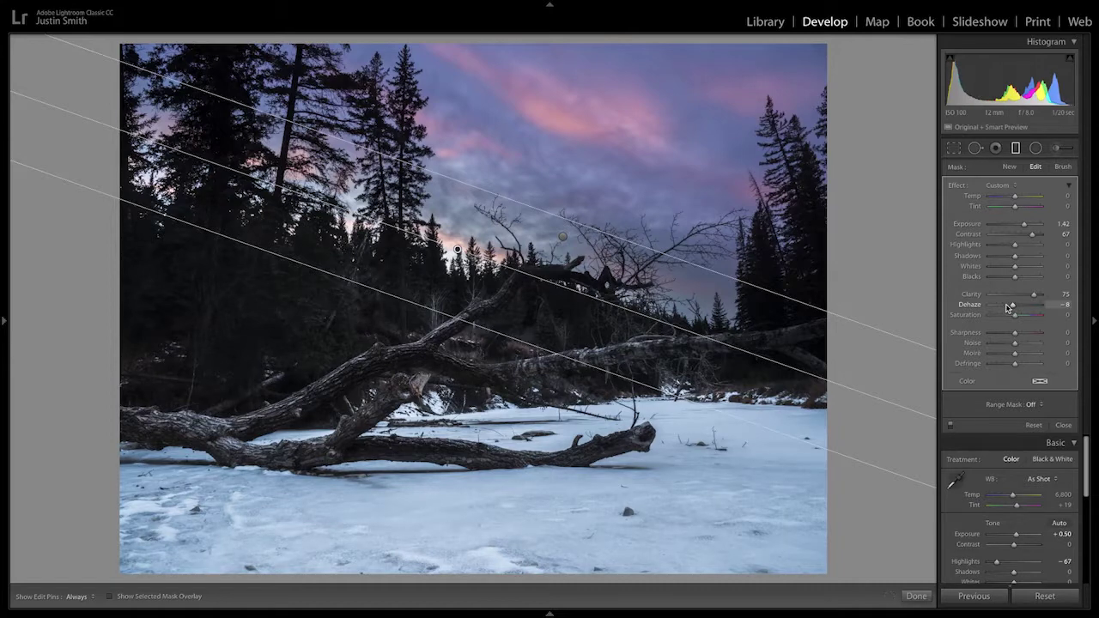
- Reselect the sky gradient, set Saturation 54 and Exposure 0.50, and close gradient editing
{"action": "left_click", "coordinate": [564, 234]}
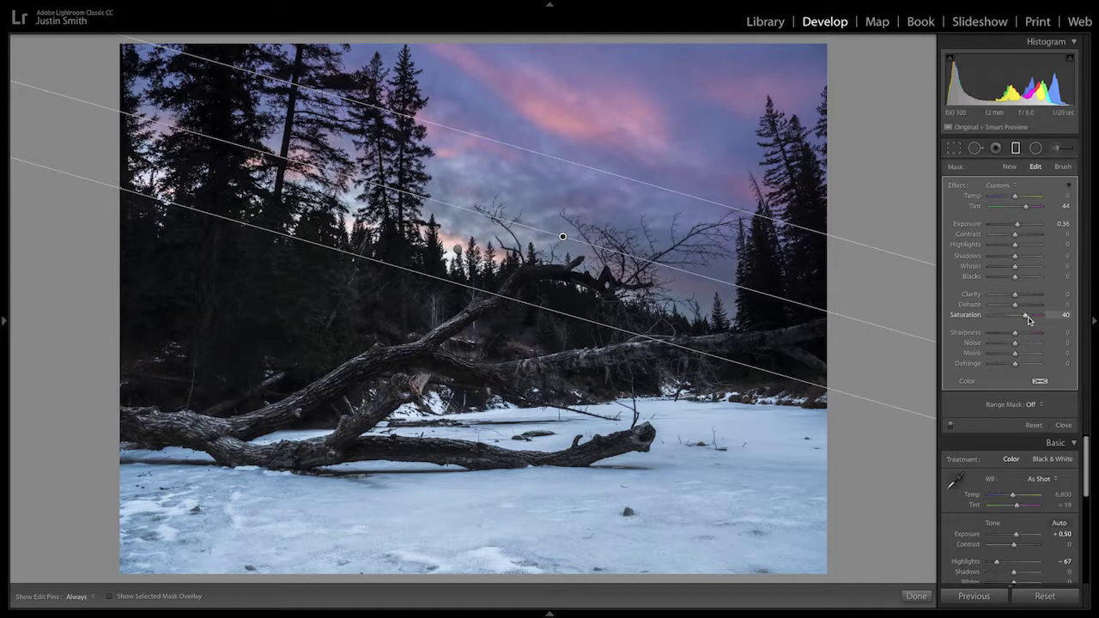
{"action": "left_click_drag", "start_coordinate": [1025, 317], "coordinate": [1030, 319]}
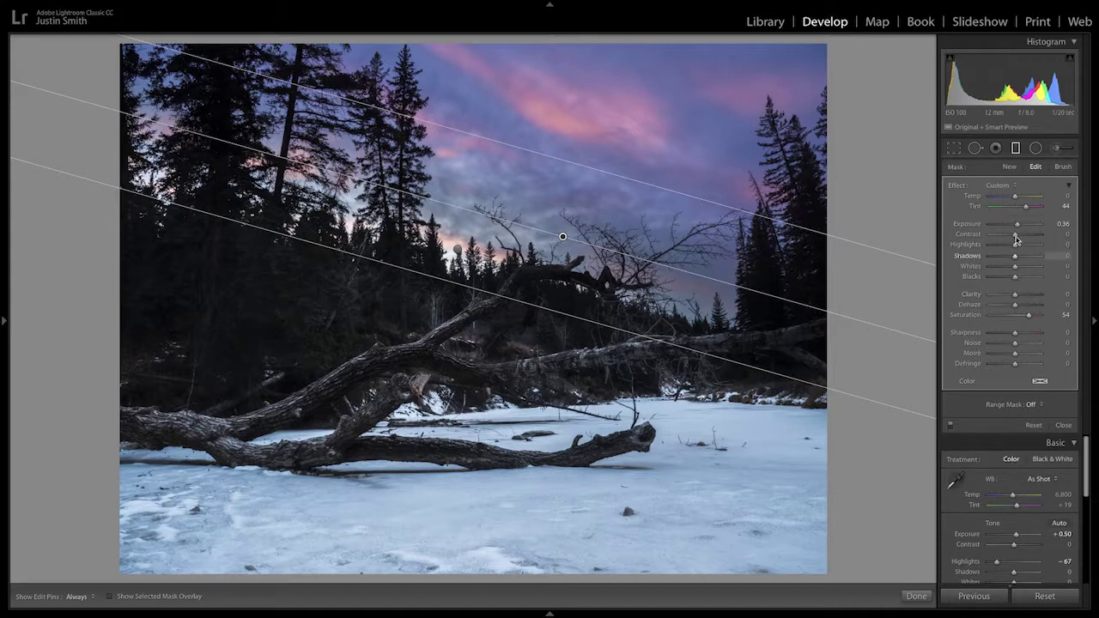
{"action": "left_click_drag", "start_coordinate": [1017, 226], "coordinate": [1020, 227]}
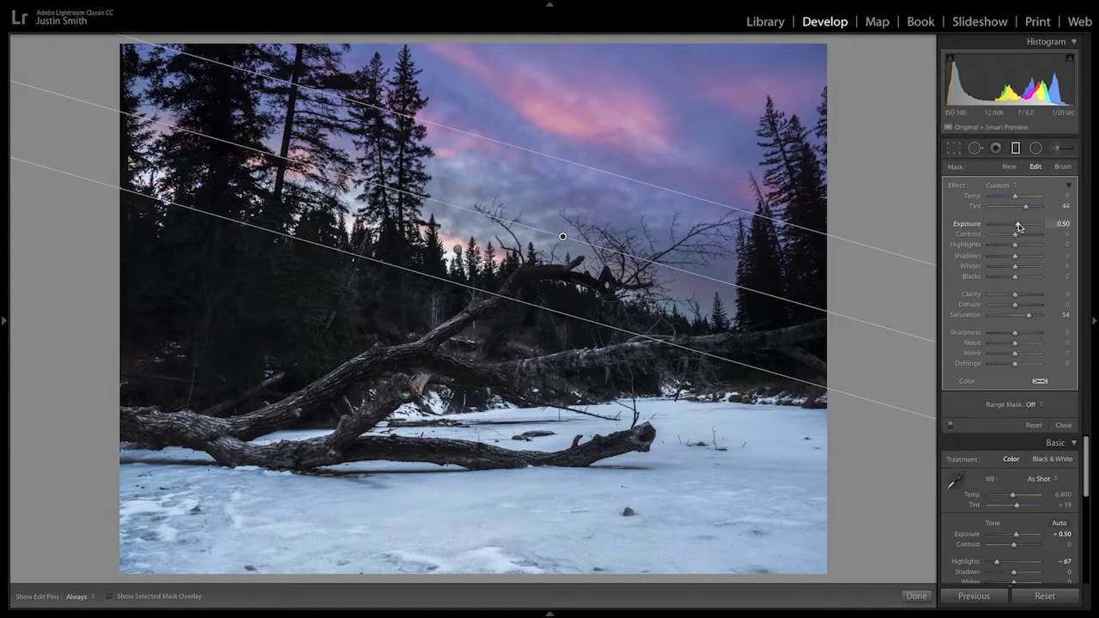
{"action": "left_click", "coordinate": [917, 595]}
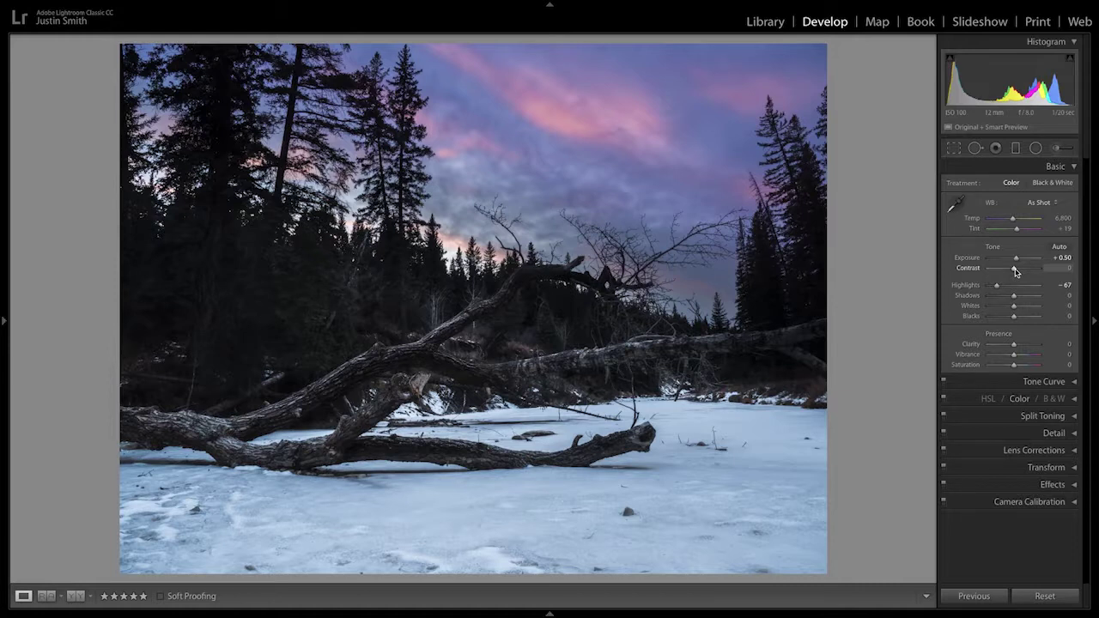
- Set Contrast -10 and Clarity +32, check log detail at 1:1, and raise Vibrance to +37
{"action": "left_click_drag", "start_coordinate": [1016, 272], "coordinate": [1013, 272]}
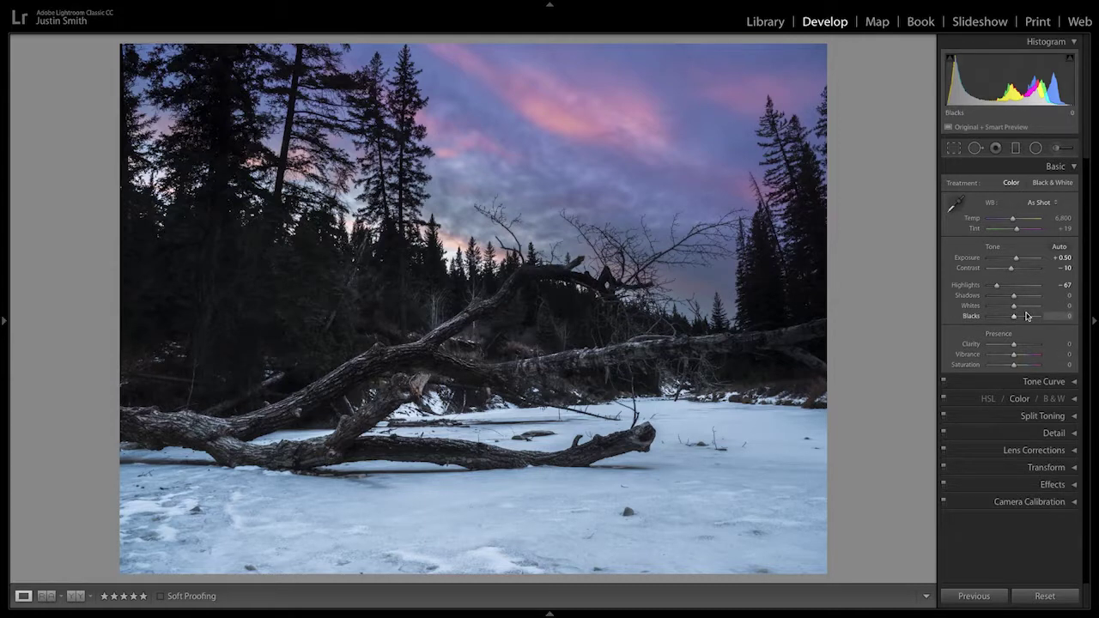
{"action": "left_click_drag", "start_coordinate": [1013, 346], "coordinate": [1018, 349]}
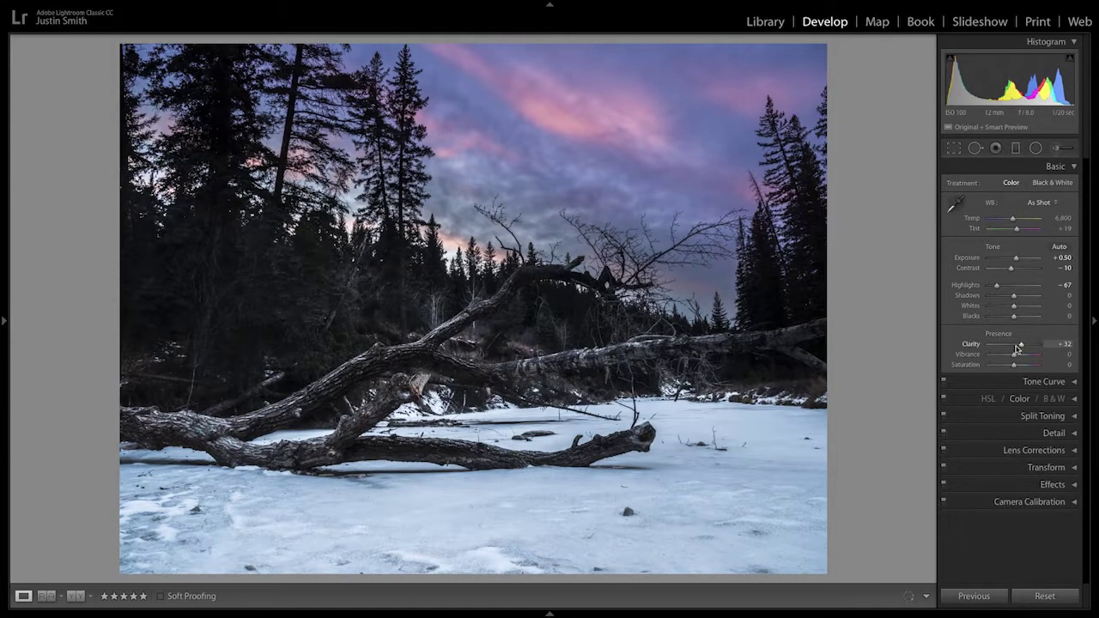
{"action": "left_click", "coordinate": [453, 435]}
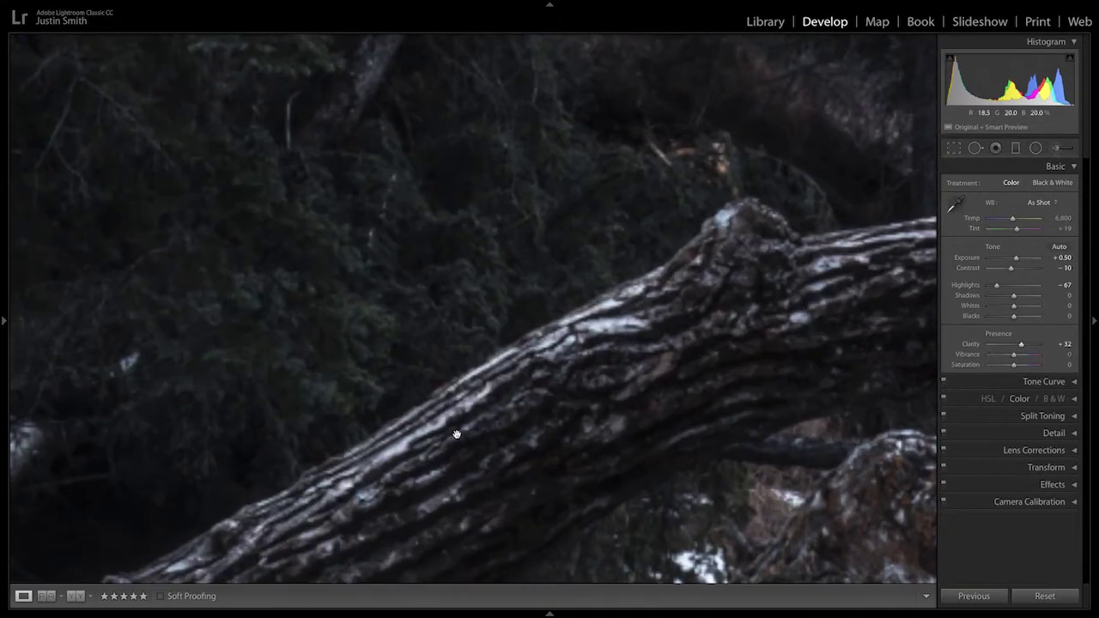
{"action": "left_click", "coordinate": [582, 383]}
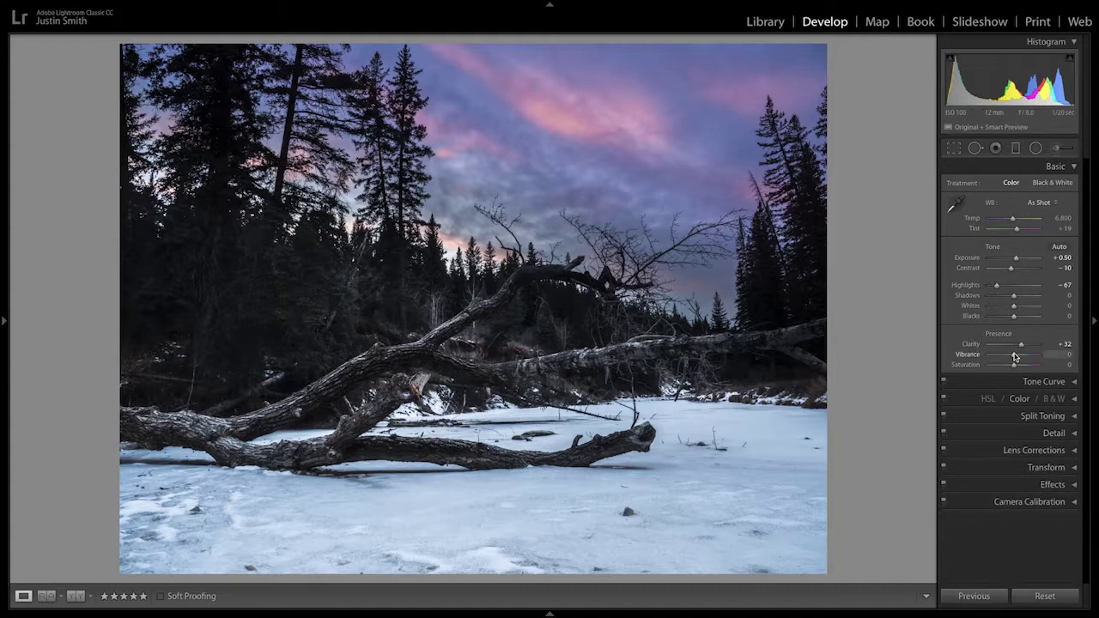
{"action": "left_click_drag", "start_coordinate": [1015, 357], "coordinate": [1024, 357]}
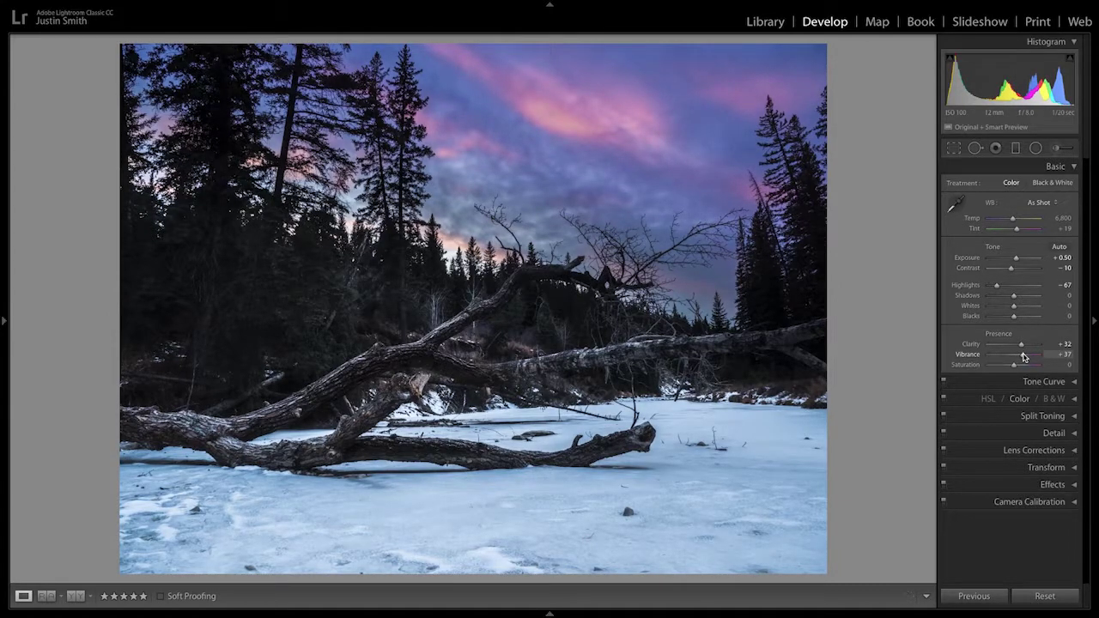
{"action": "left_click_drag", "start_coordinate": [1023, 357], "coordinate": [1024, 357]}
{"action": "left_click_drag", "start_coordinate": [1024, 358], "coordinate": [1022, 358]}
- Swap the Basic panel for the Detail panel's sharpening and noise reduction settings
{"action": "left_click", "coordinate": [1046, 167]}
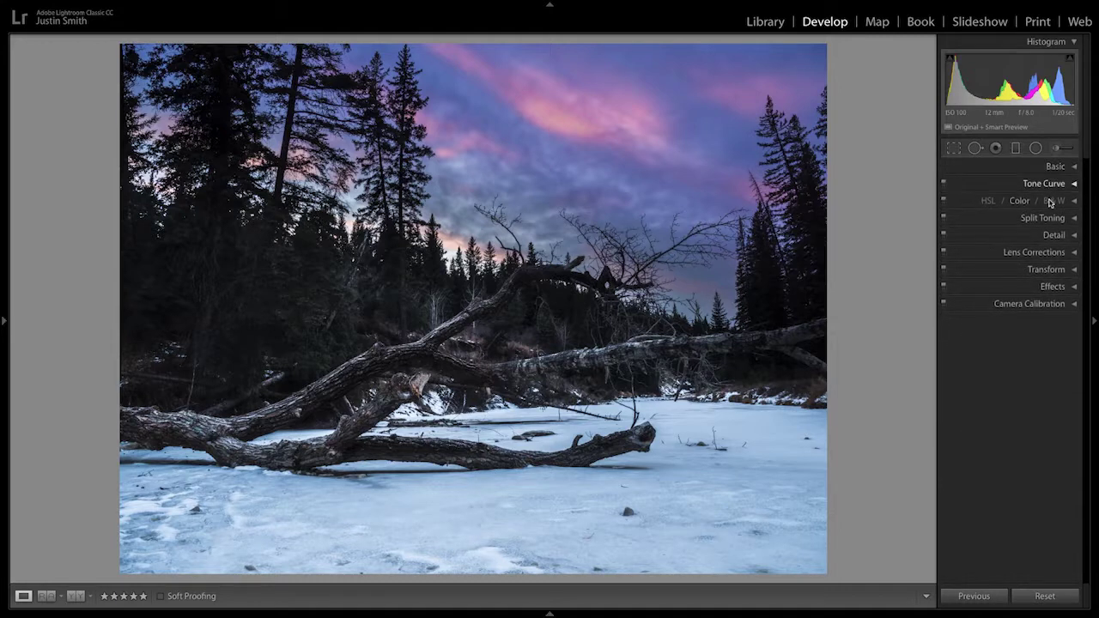
{"action": "left_click", "coordinate": [1050, 237]}
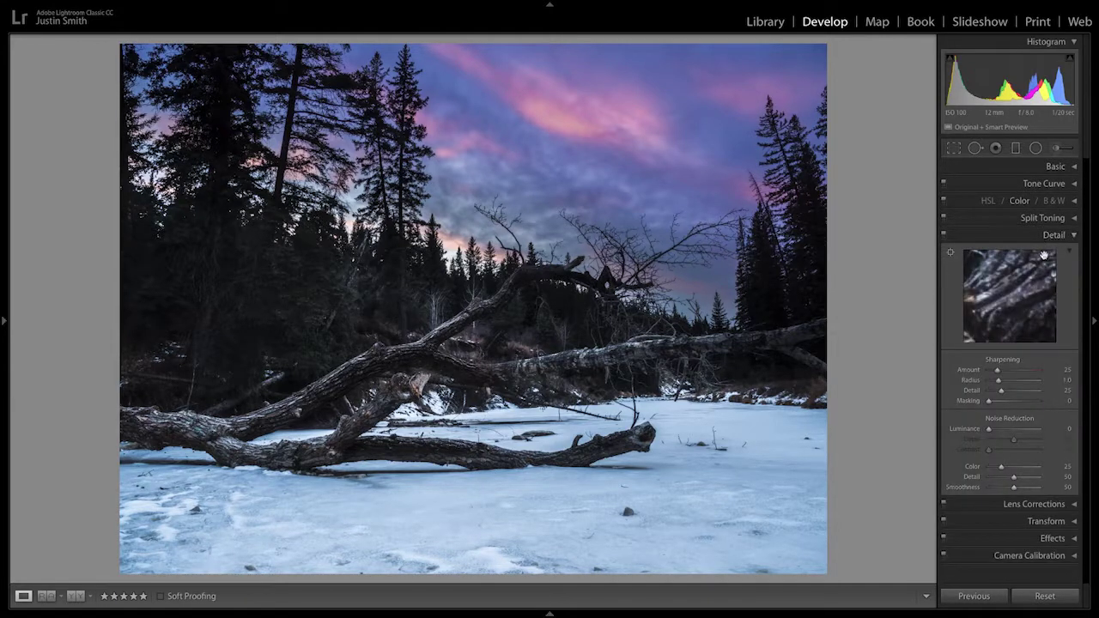